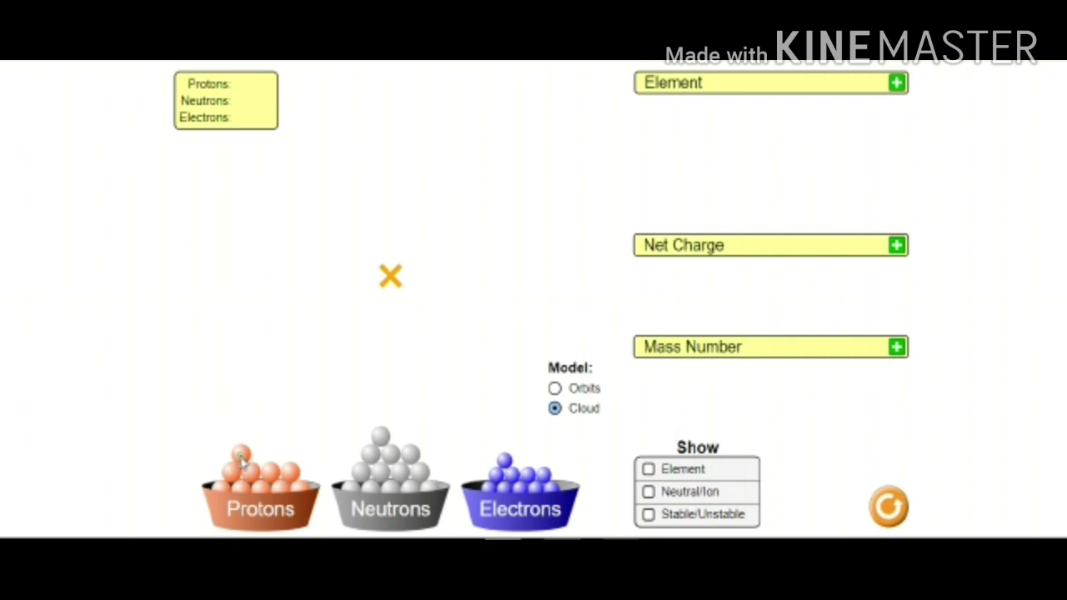
# Step: Drag five protons from the Protons bucket into the nucleus at the centre X
pyautogui.moveTo(241, 464); pyautogui.dragTo(384, 284)
pyautogui.moveTo(292, 472); pyautogui.dragTo(397, 269)
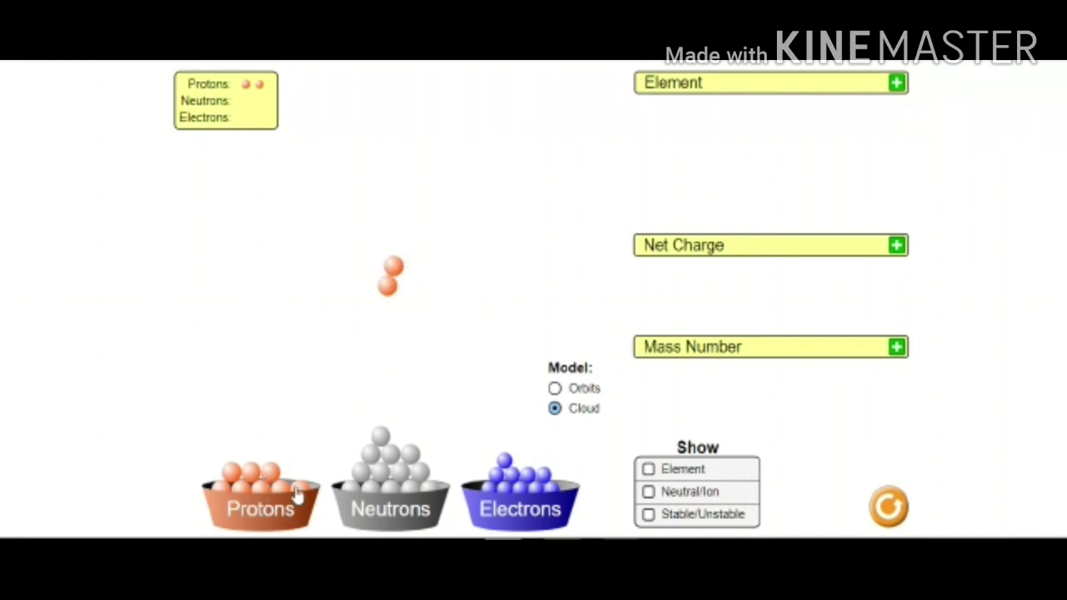
pyautogui.moveTo(273, 471); pyautogui.dragTo(393, 287)
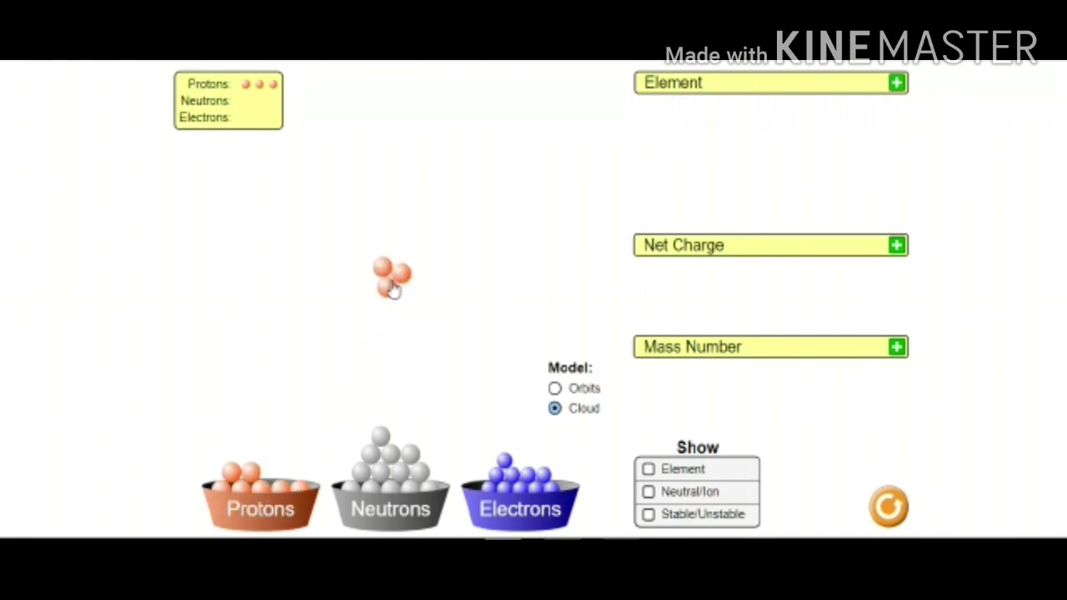
pyautogui.moveTo(249, 474); pyautogui.dragTo(390, 282)
pyautogui.moveTo(256, 461); pyautogui.dragTo(390, 280)
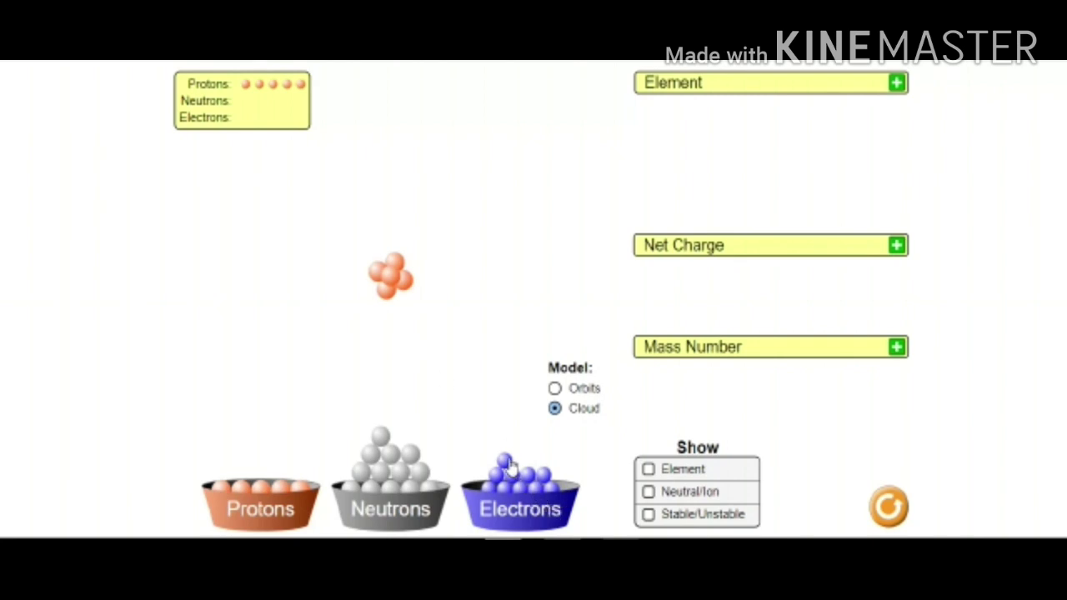
# Step: Add six electrons from the Electrons bucket, then a sixth proton to the nucleus
pyautogui.moveTo(508, 463); pyautogui.dragTo(510, 463)
pyautogui.moveTo(507, 464); pyautogui.dragTo(403, 278)
pyautogui.moveTo(504, 475); pyautogui.dragTo(392, 284)
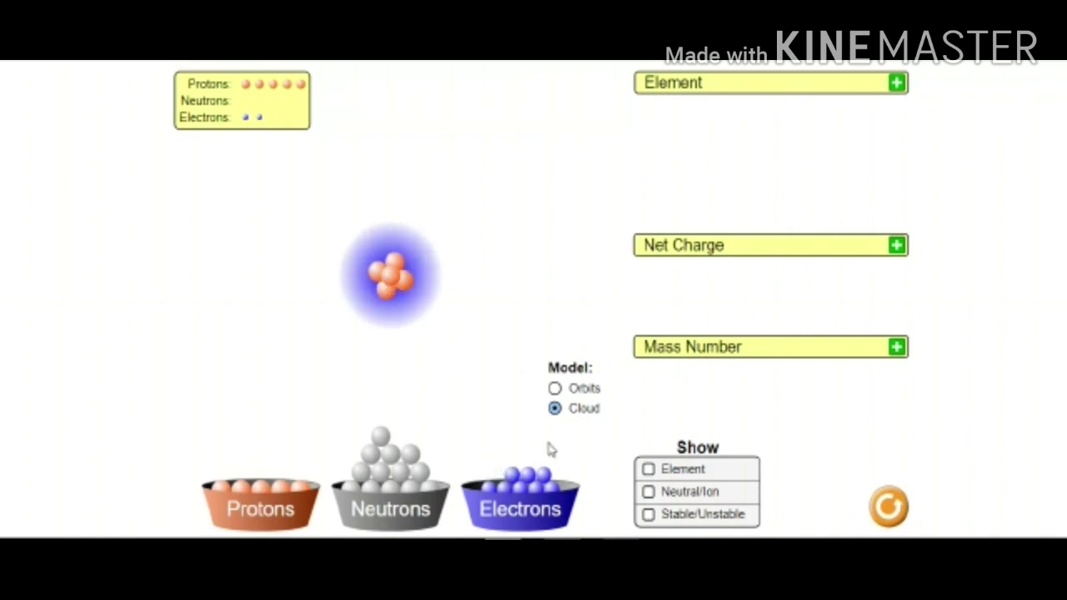
pyautogui.moveTo(548, 477); pyautogui.dragTo(414, 283)
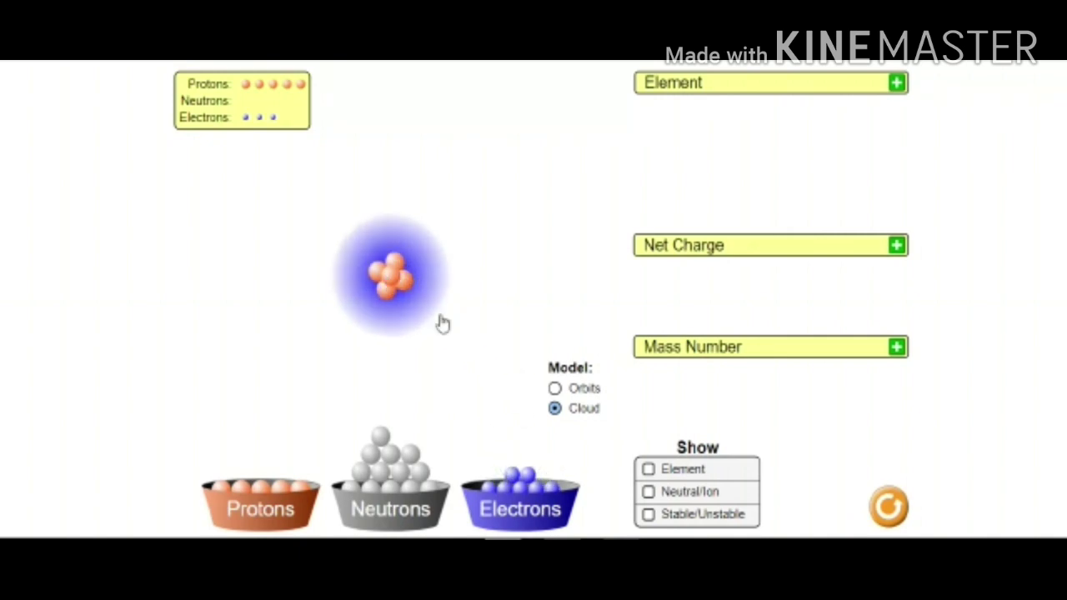
pyautogui.moveTo(531, 475); pyautogui.dragTo(410, 279)
pyautogui.moveTo(505, 465); pyautogui.dragTo(393, 280)
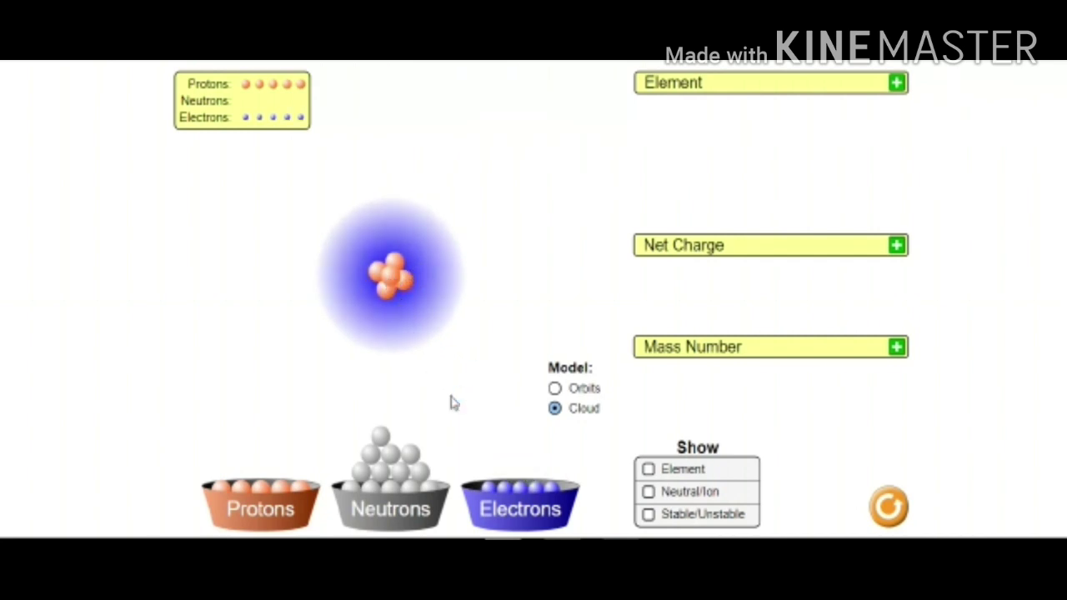
pyautogui.moveTo(494, 497); pyautogui.dragTo(390, 286)
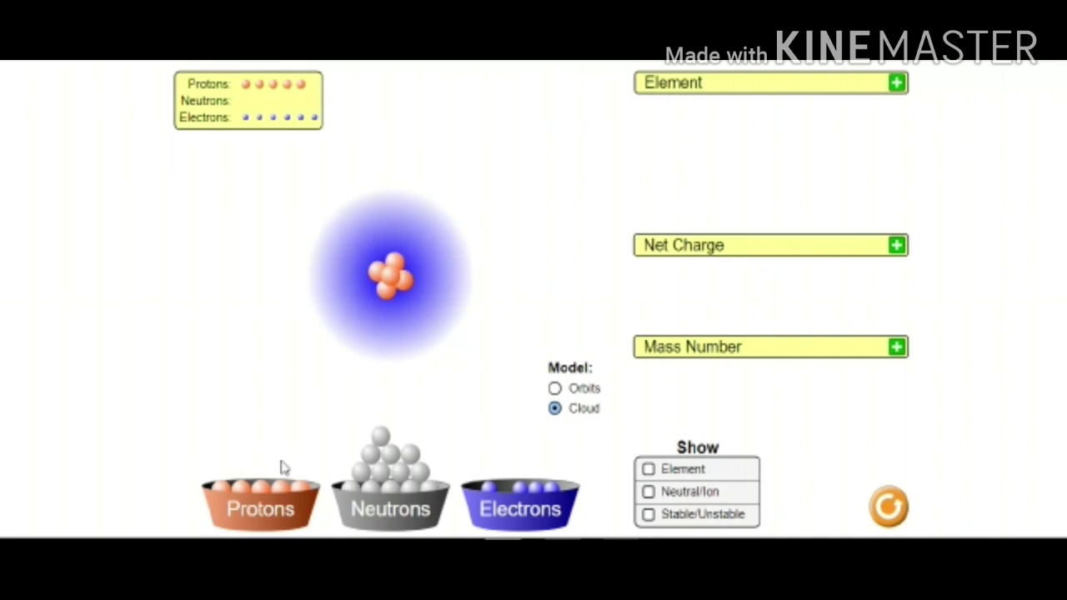
pyautogui.moveTo(292, 505); pyautogui.dragTo(408, 285)
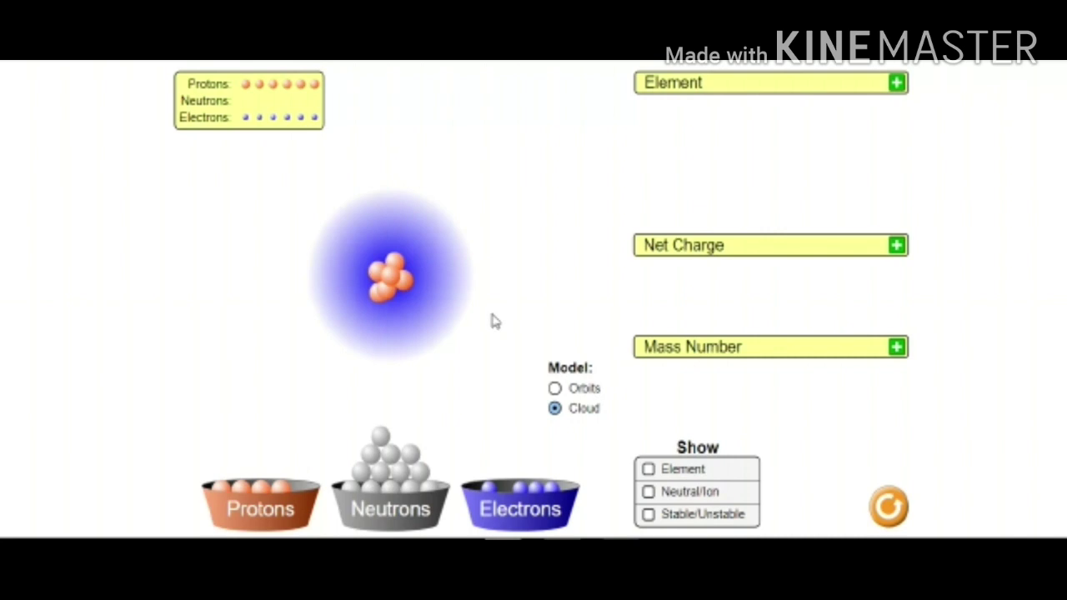
# Step: Switch the model to Orbits and expand the Element panel to show carbon (C)
pyautogui.click(555, 389)
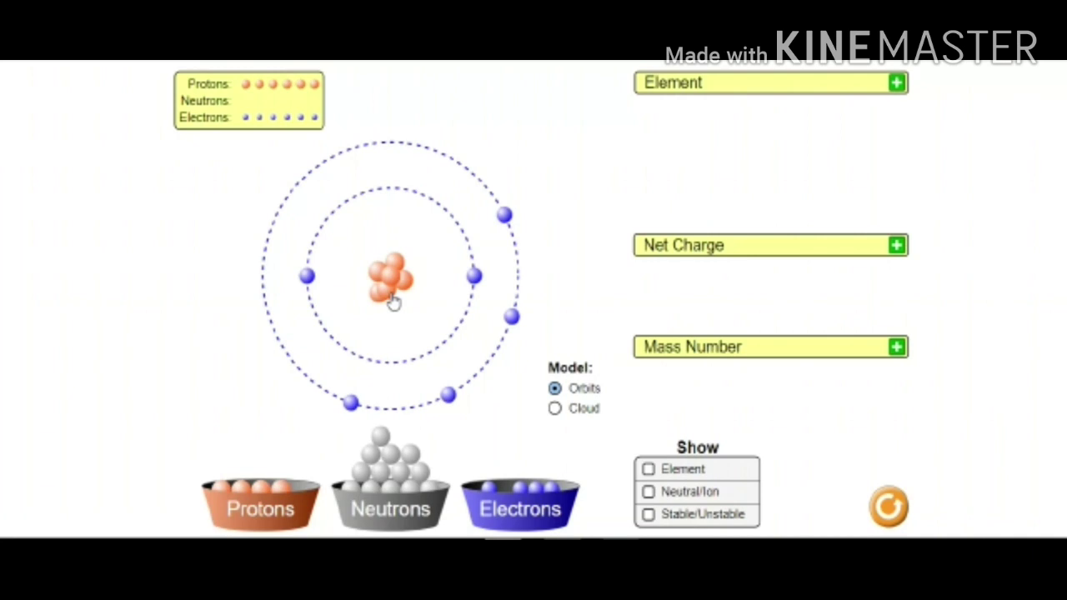
pyautogui.click(896, 83)
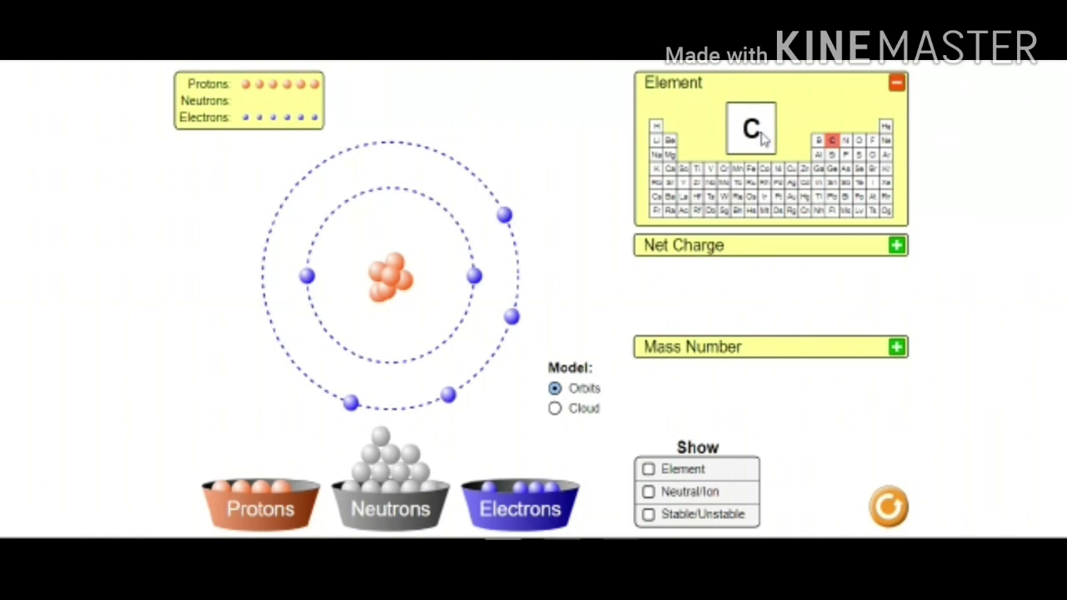
# Step: Turn on the Element label and expand Net Charge (0) and Mass Number (6)
pyautogui.click(649, 470)
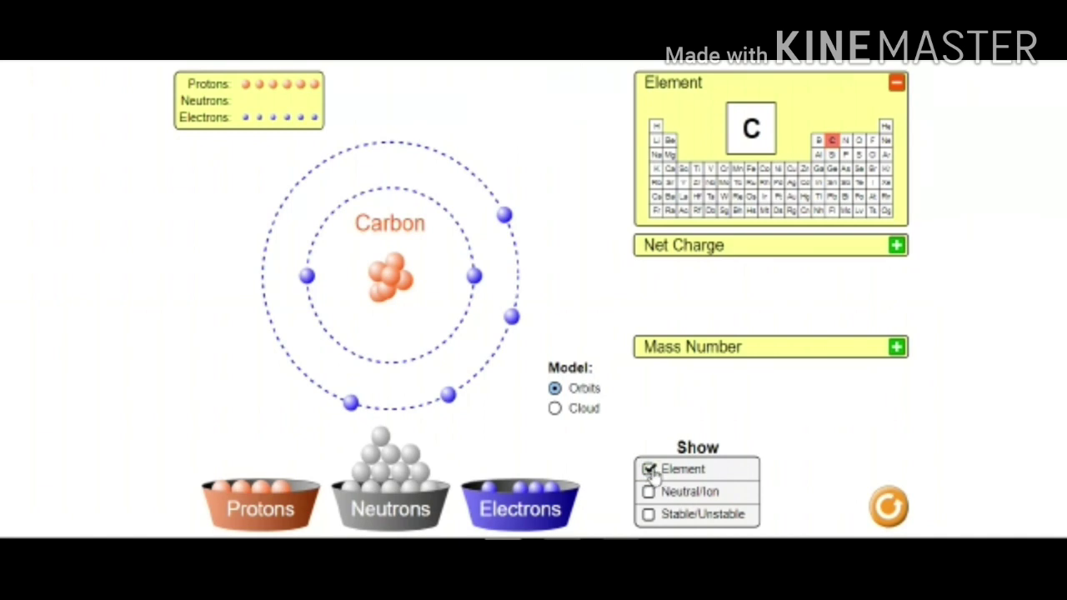
pyautogui.click(897, 245)
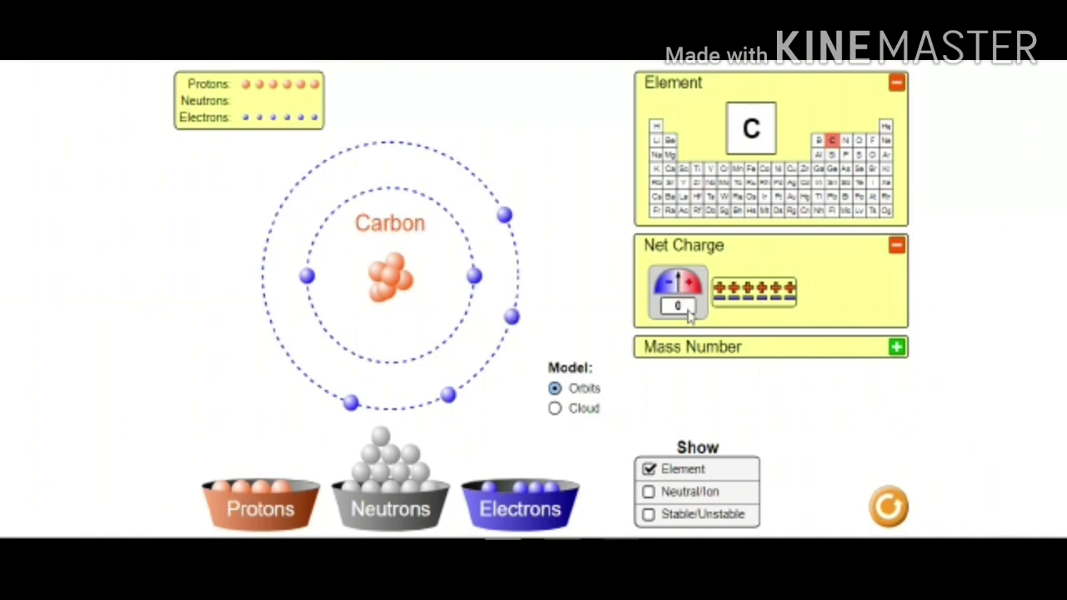
pyautogui.click(896, 349)
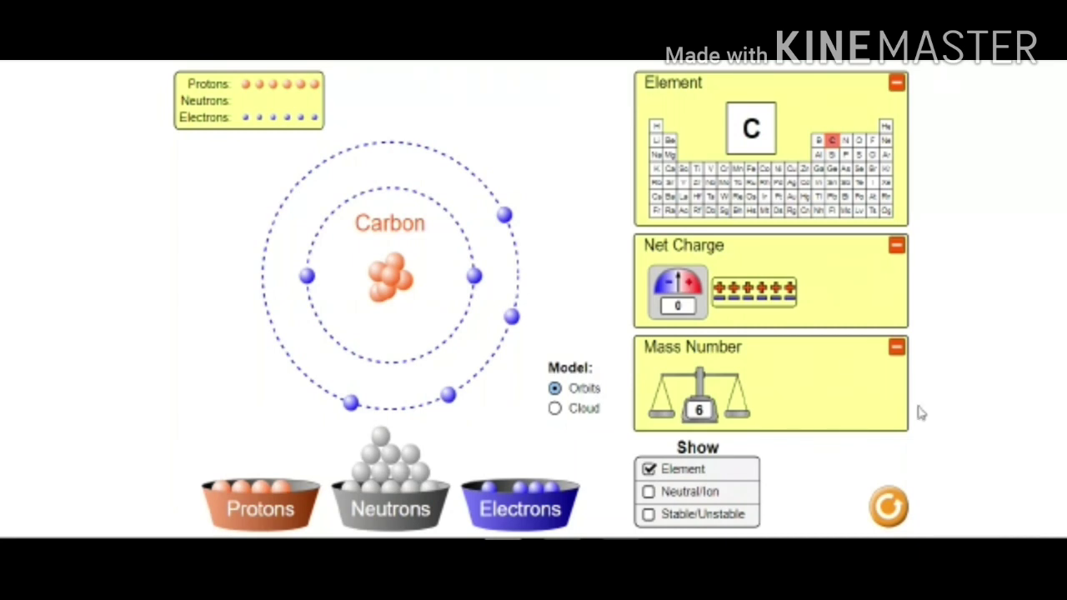
# Step: Drag six neutrons from the Neutrons bucket into the nucleus, making mass number 12
pyautogui.moveTo(381, 437); pyautogui.dragTo(398, 296)
pyautogui.moveTo(388, 454); pyautogui.dragTo(392, 315)
pyautogui.moveTo(410, 454); pyautogui.dragTo(390, 302)
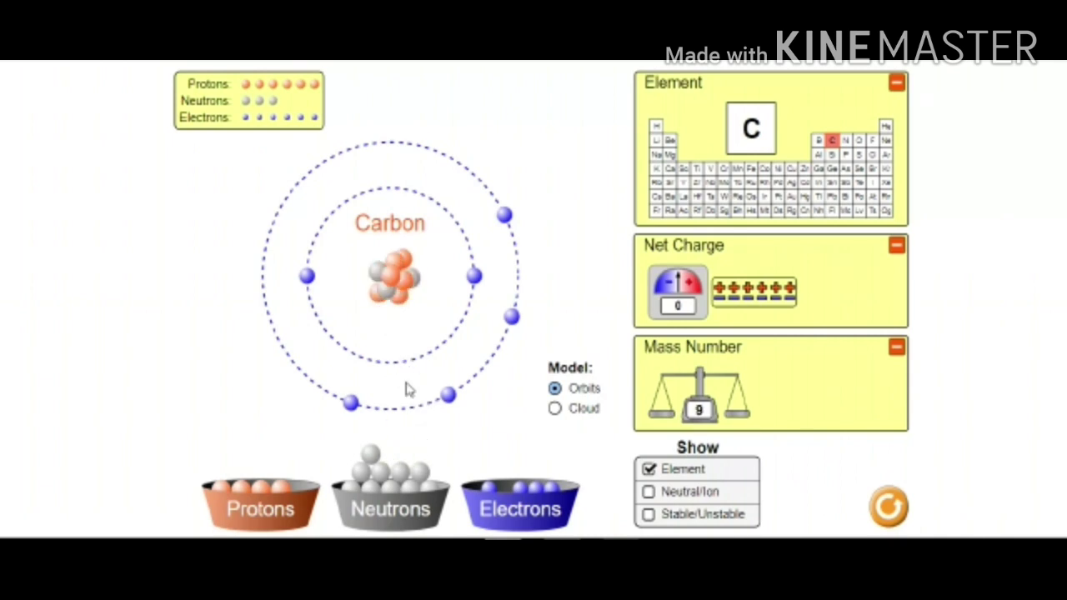
pyautogui.moveTo(425, 473); pyautogui.dragTo(390, 307)
pyautogui.moveTo(388, 482); pyautogui.dragTo(406, 302)
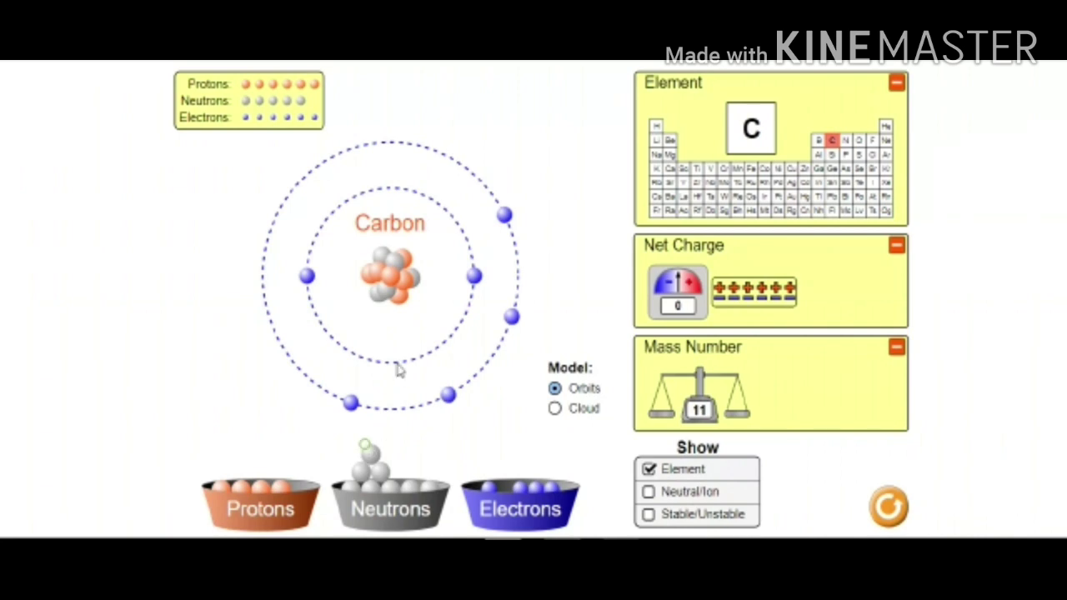
pyautogui.moveTo(370, 461); pyautogui.dragTo(393, 300)
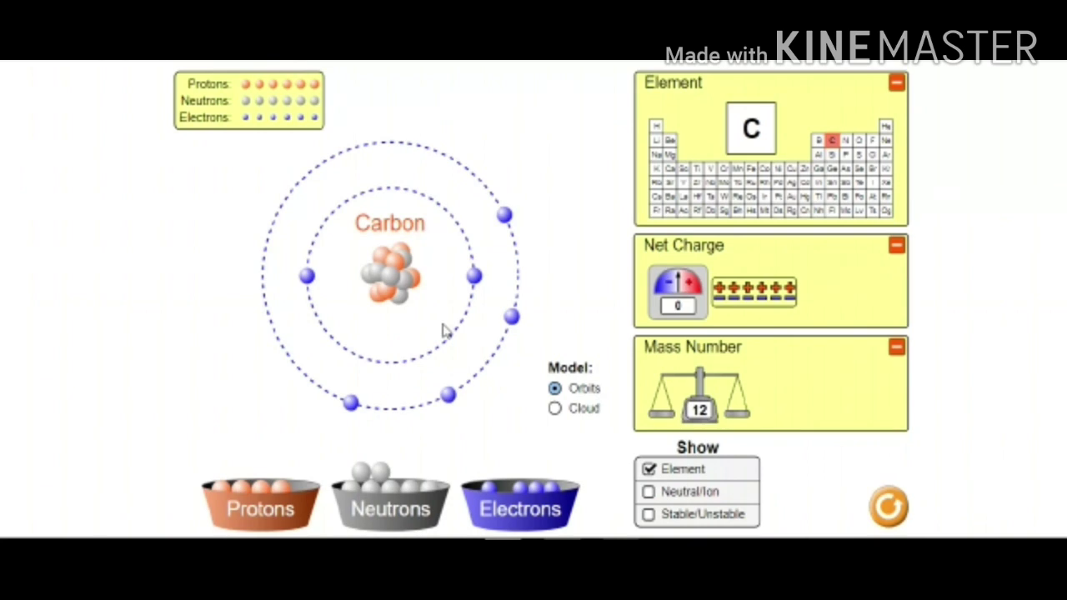
# Step: Check Neutral/Ion and Stable/Unstable in the Show box
pyautogui.click(649, 491)
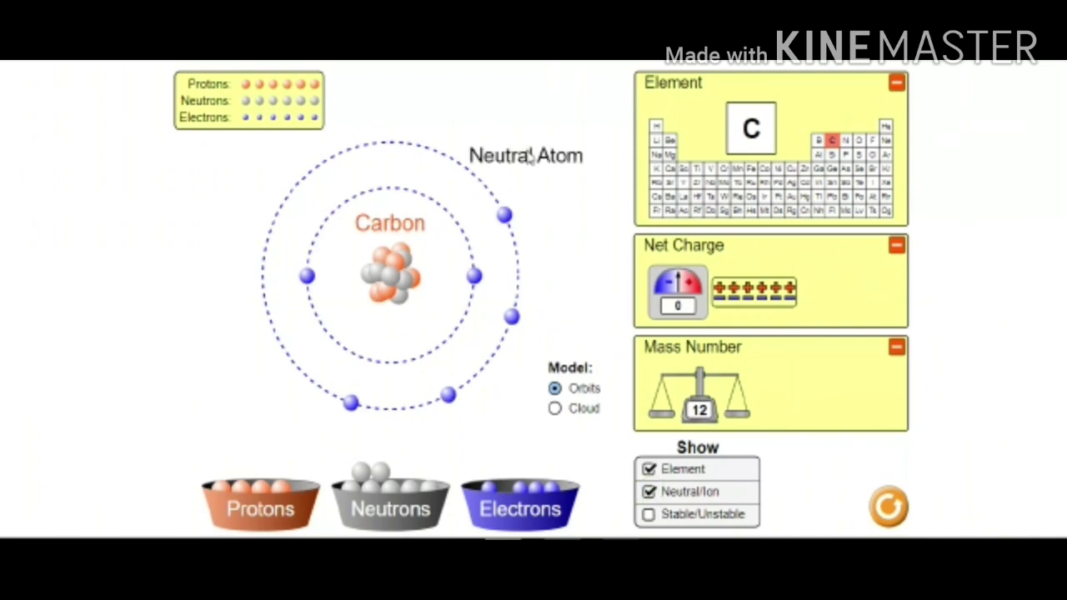
pyautogui.click(647, 515)
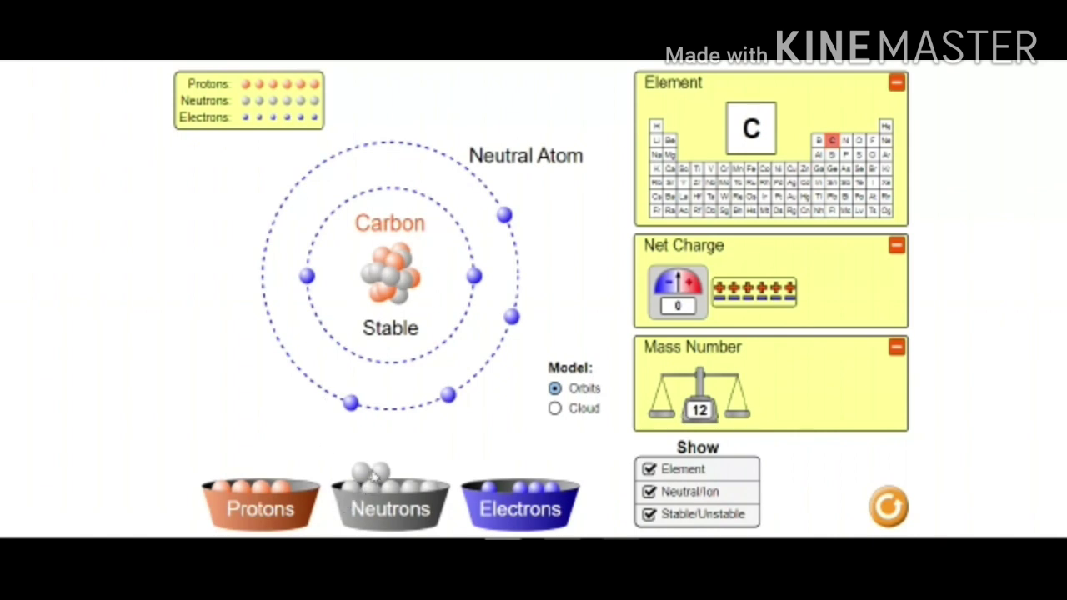
pyautogui.moveTo(373, 474); pyautogui.dragTo(391, 309)
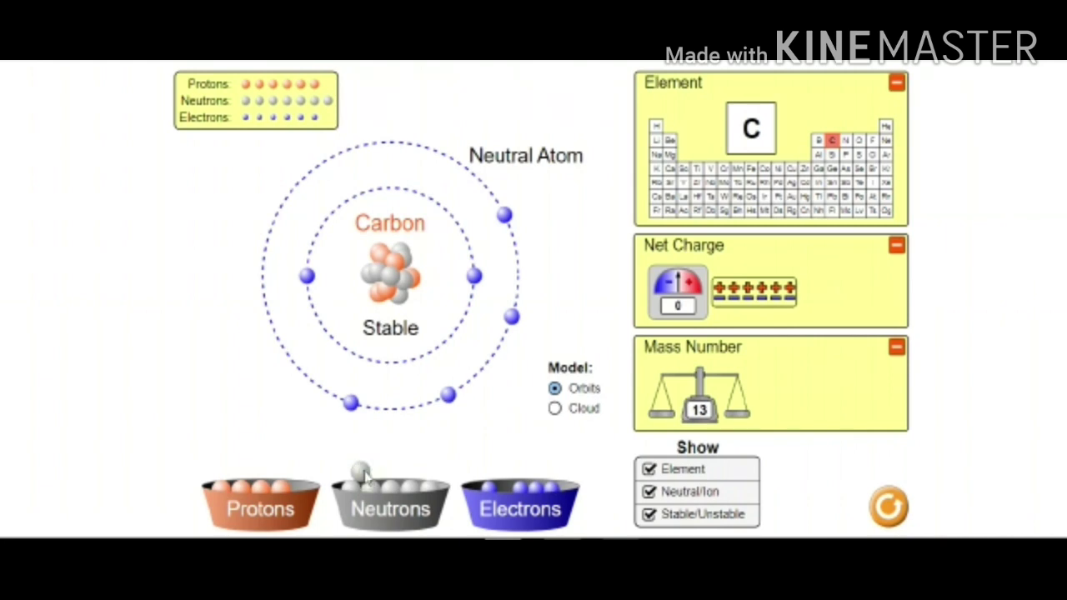
pyautogui.moveTo(364, 474); pyautogui.dragTo(394, 296)
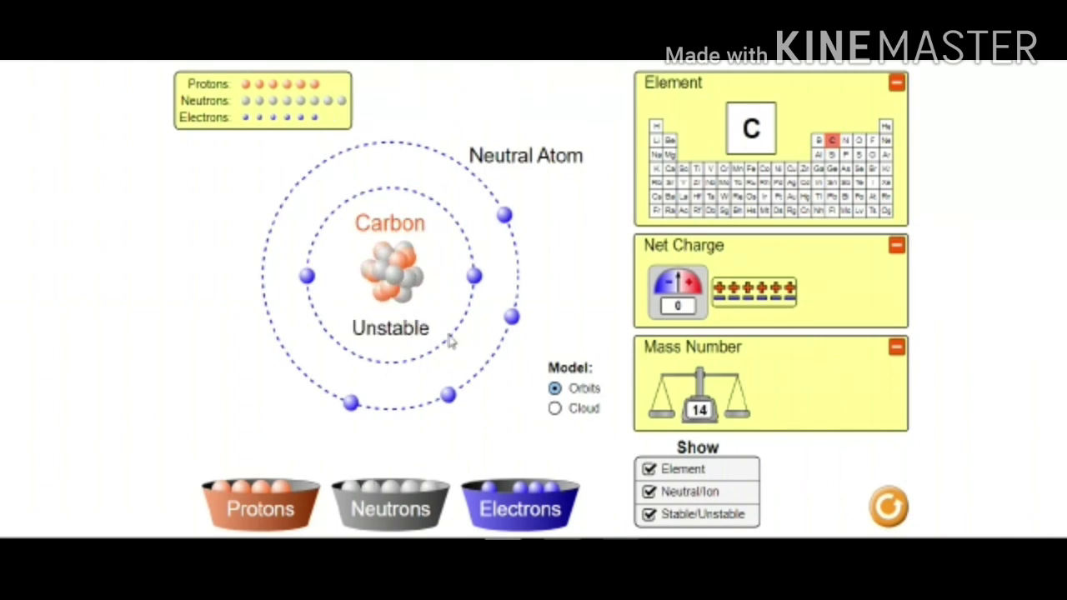
pyautogui.moveTo(413, 285); pyautogui.dragTo(383, 473)
pyautogui.moveTo(395, 288); pyautogui.dragTo(392, 479)
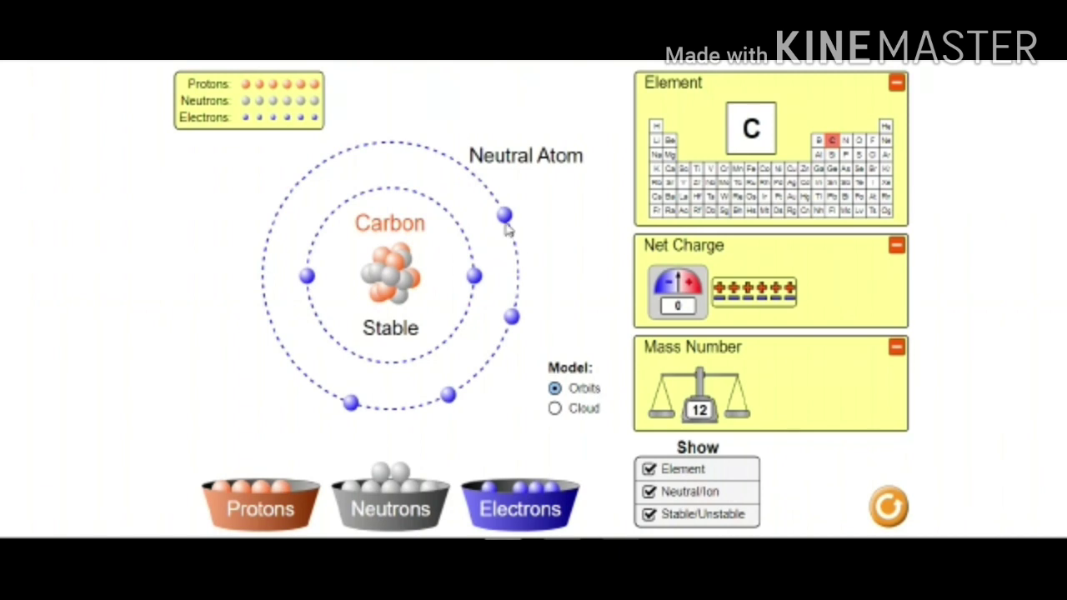
# Step: Drag one outer-orbit electron back to the Electrons bucket, leaving net charge +1
pyautogui.moveTo(507, 219); pyautogui.dragTo(526, 527)
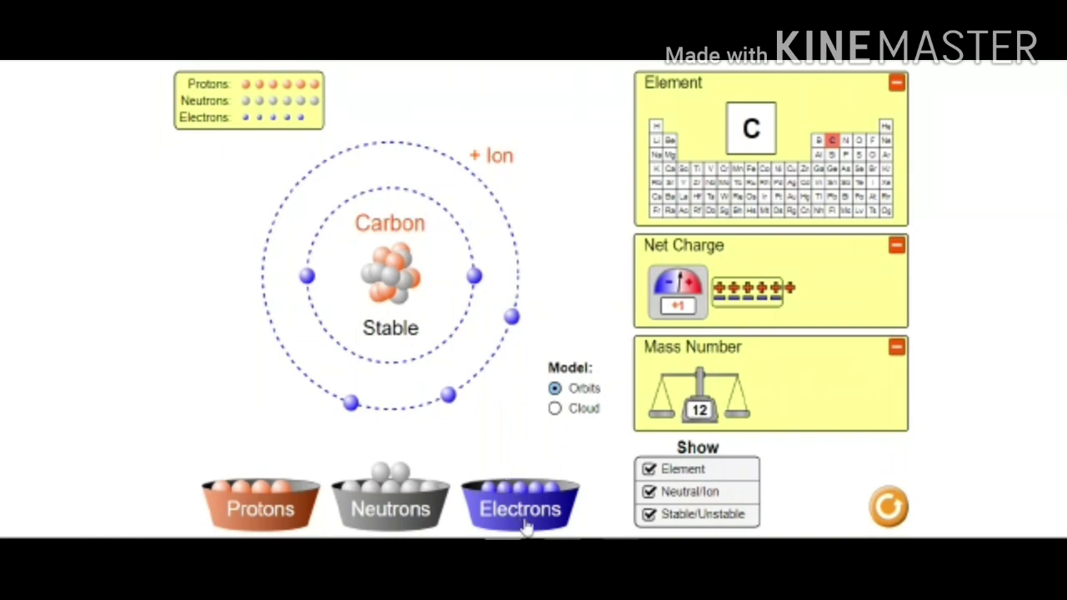